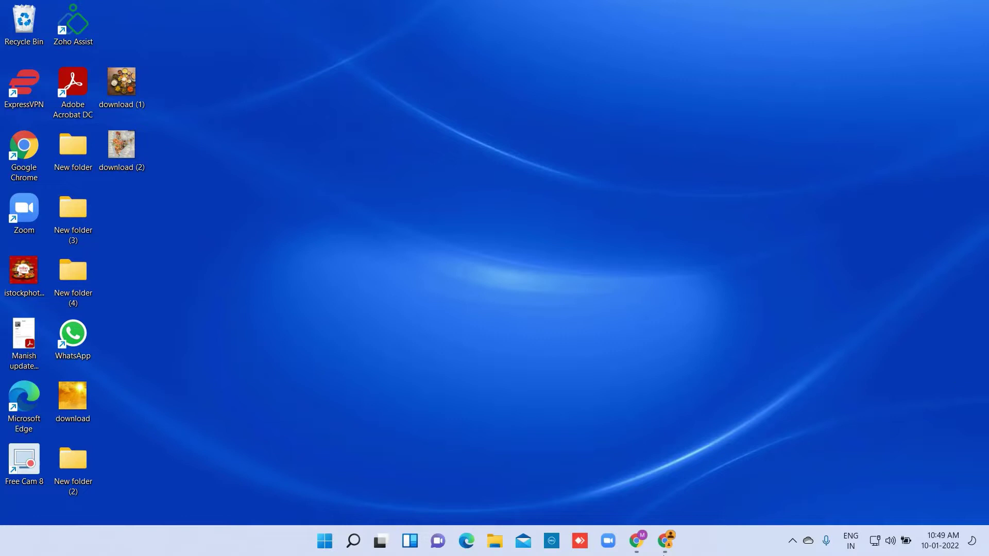
- Launch Chrome from the taskbar onto the New Tab page
click(666, 541)
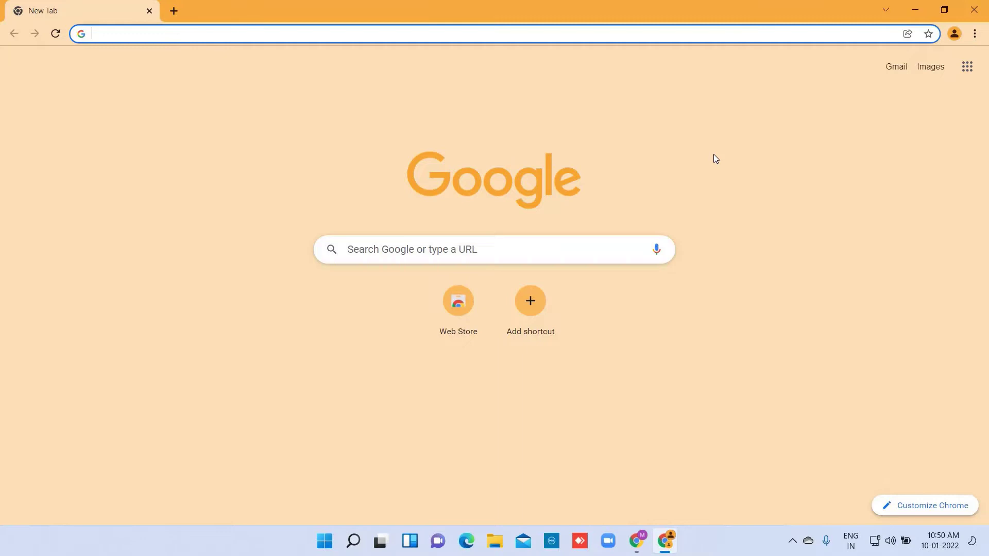
- Preview printing with Microsoft Print to PDF as destination, then cancel back to the New Tab page
key(ctrl+p)
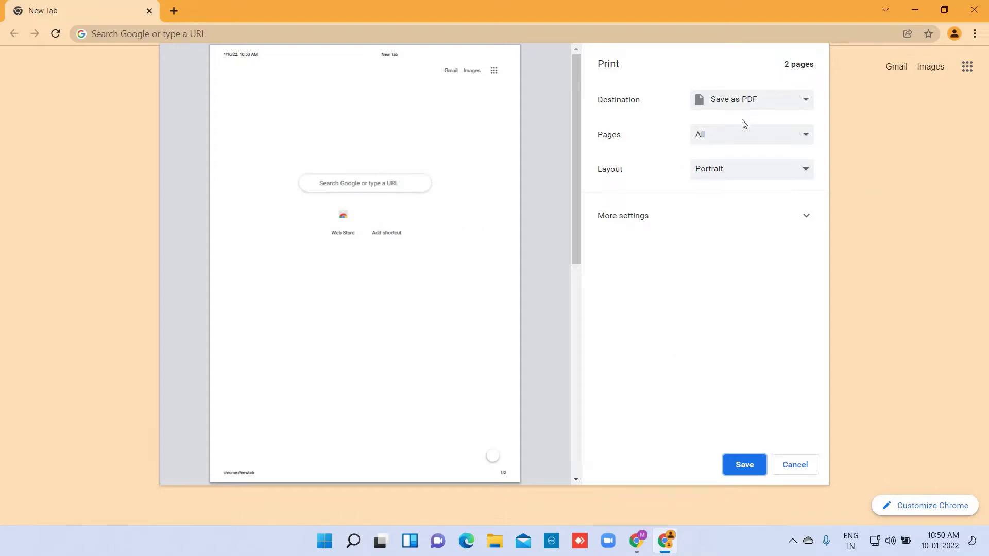
click(799, 106)
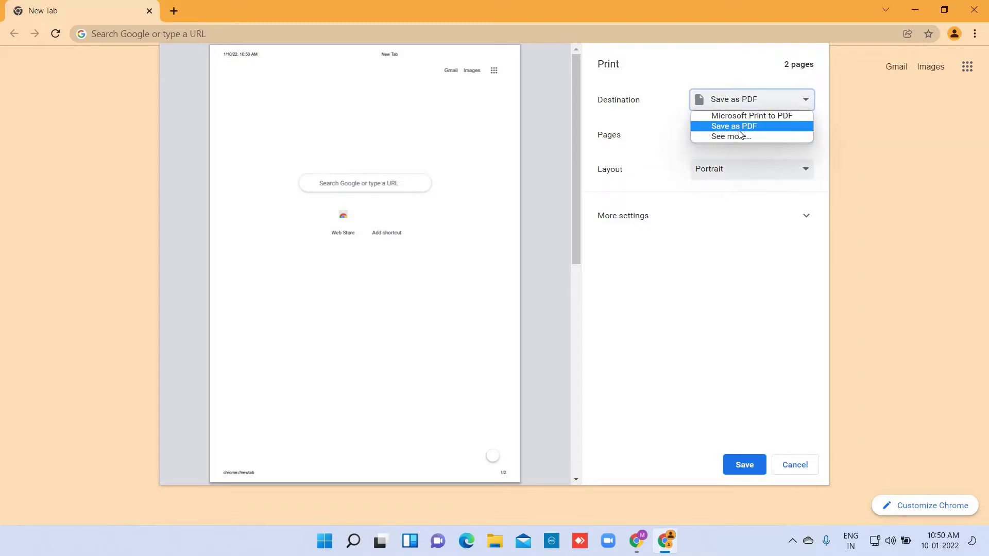
click(763, 118)
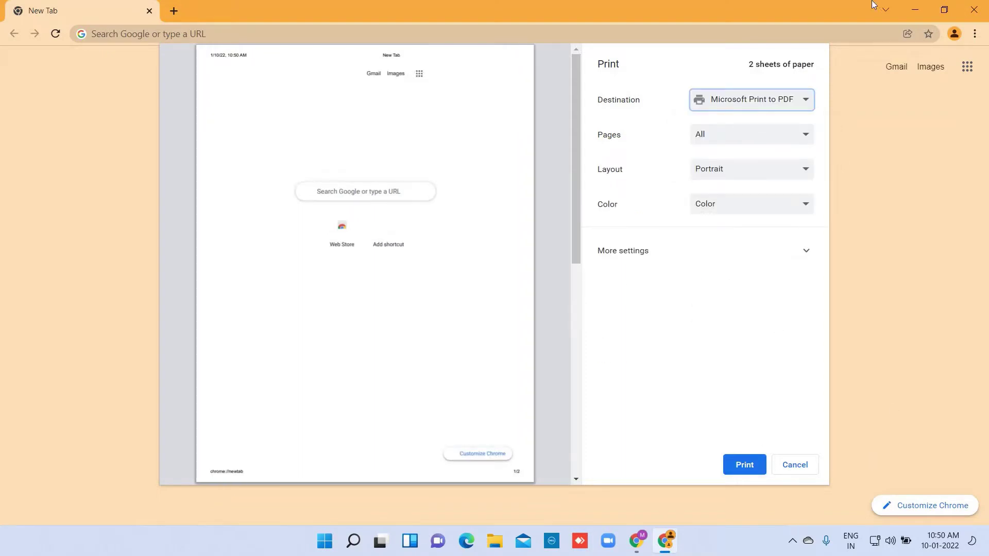
click(795, 465)
- Run the 'google - Google Search' suggestion and bring up the results' print preview (Ctrl+P)
click(553, 39)
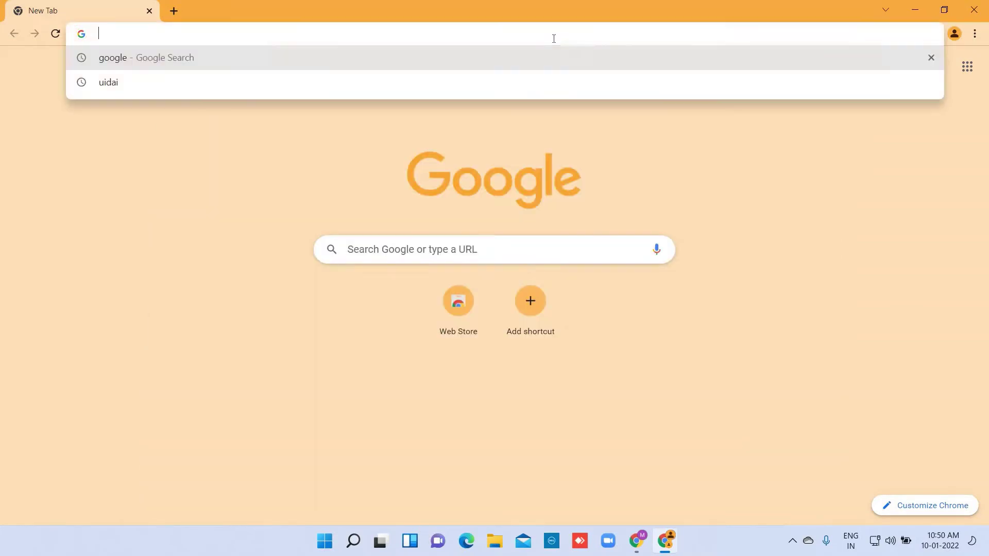
click(536, 58)
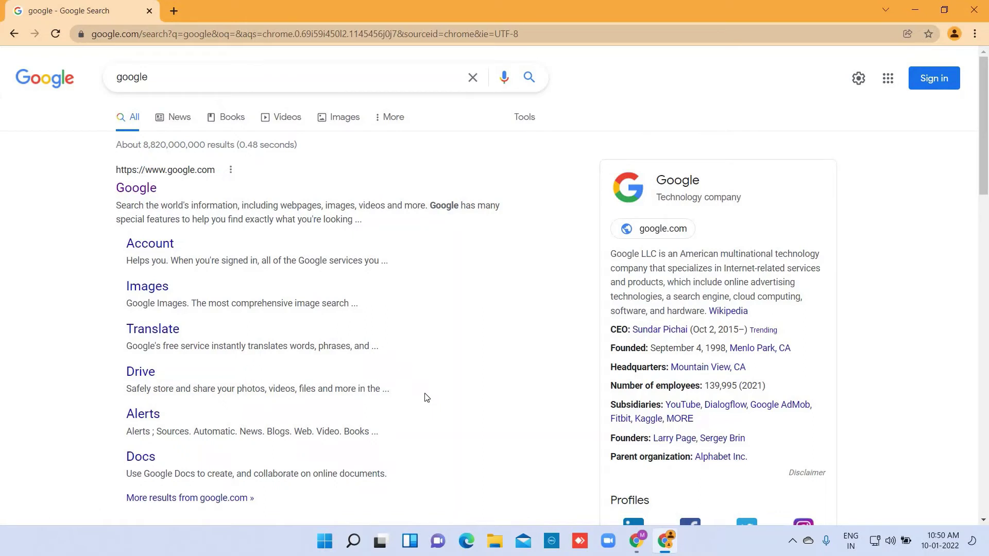
key(ctrl+p)
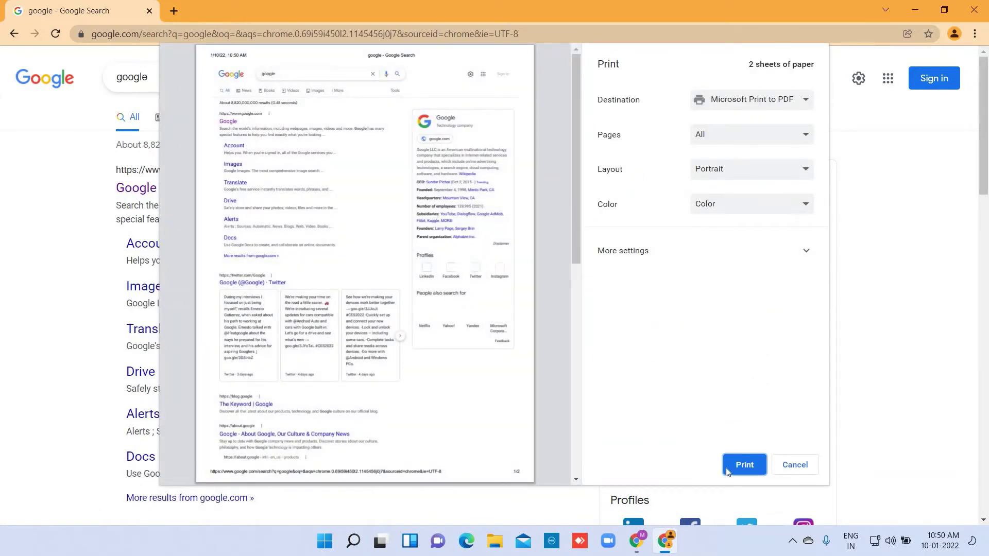
click(808, 248)
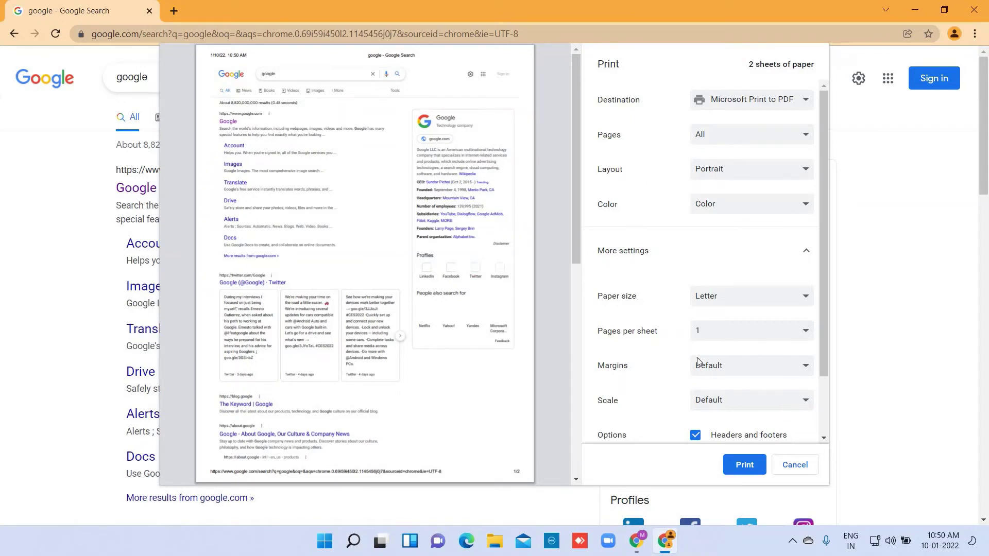
scroll(758, 372, down, 2)
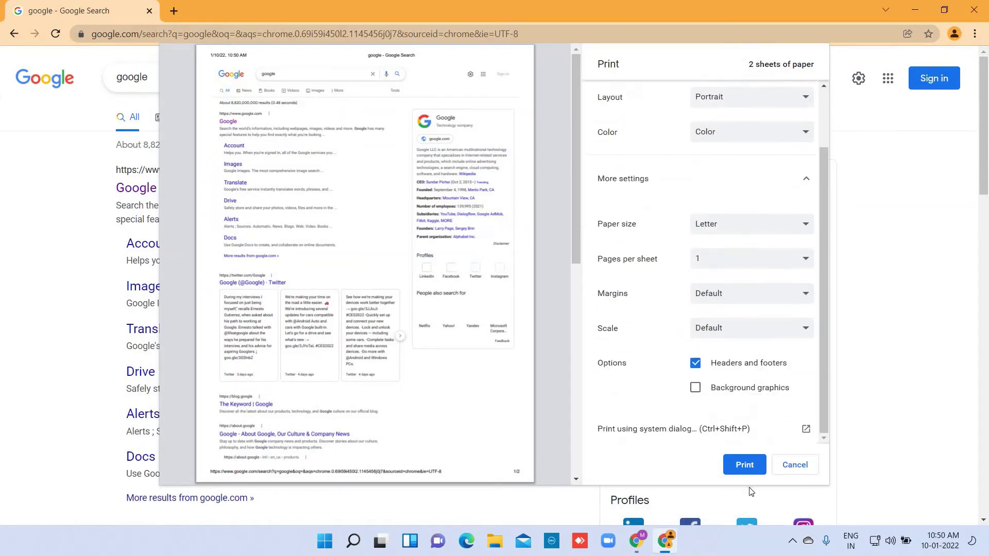
click(795, 465)
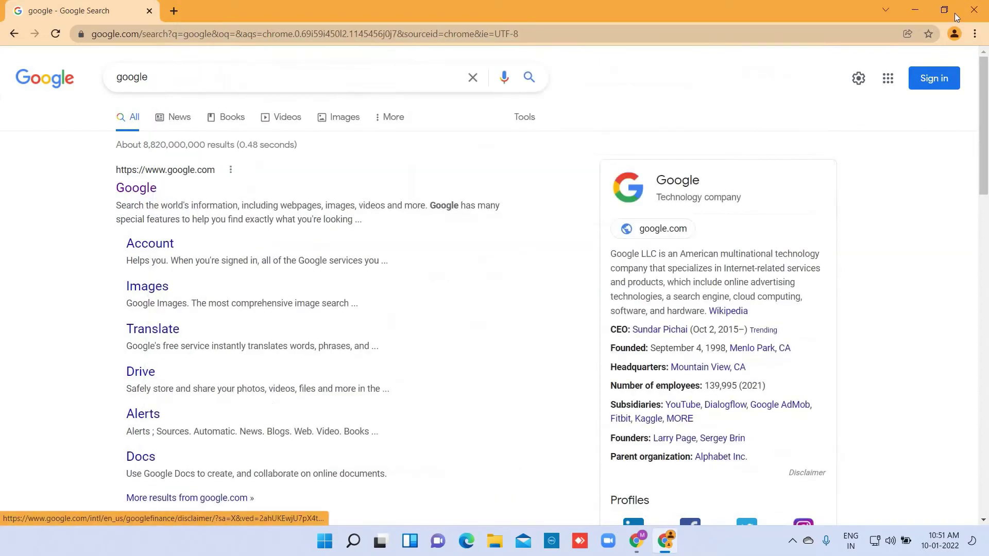
- Reopen the print preview of the results page via the three-dot menu's Print..
click(975, 39)
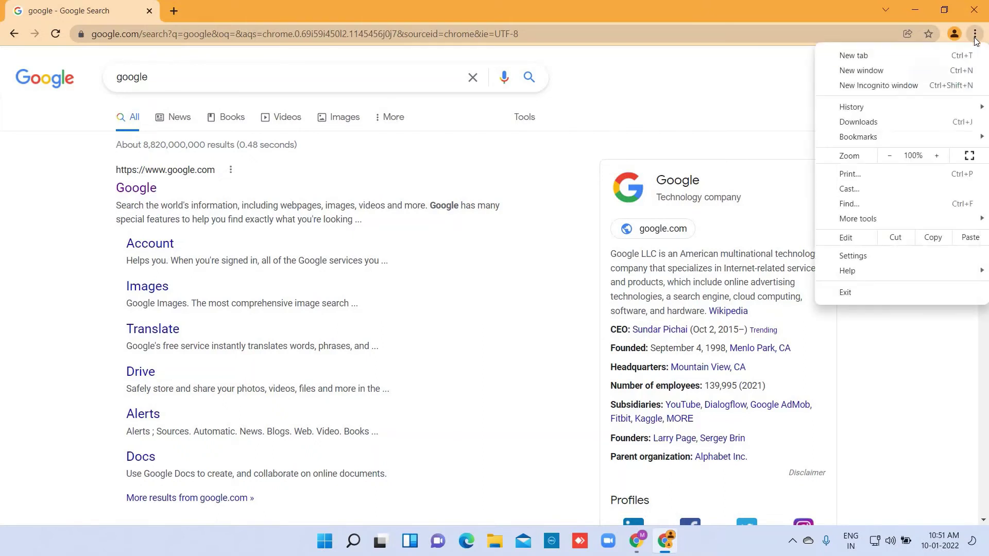
click(937, 176)
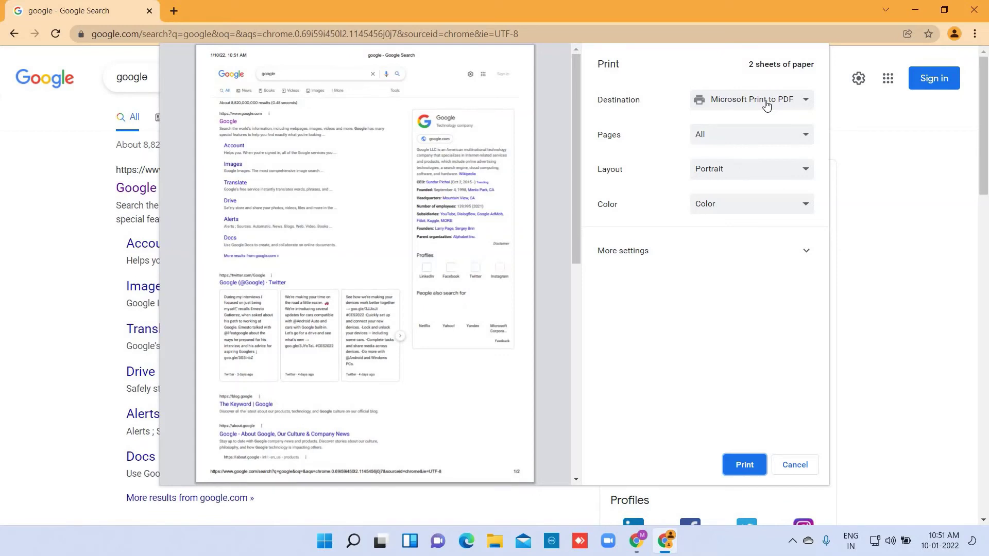
- Choose Save as PDF as the destination for the two-page results preview
click(765, 106)
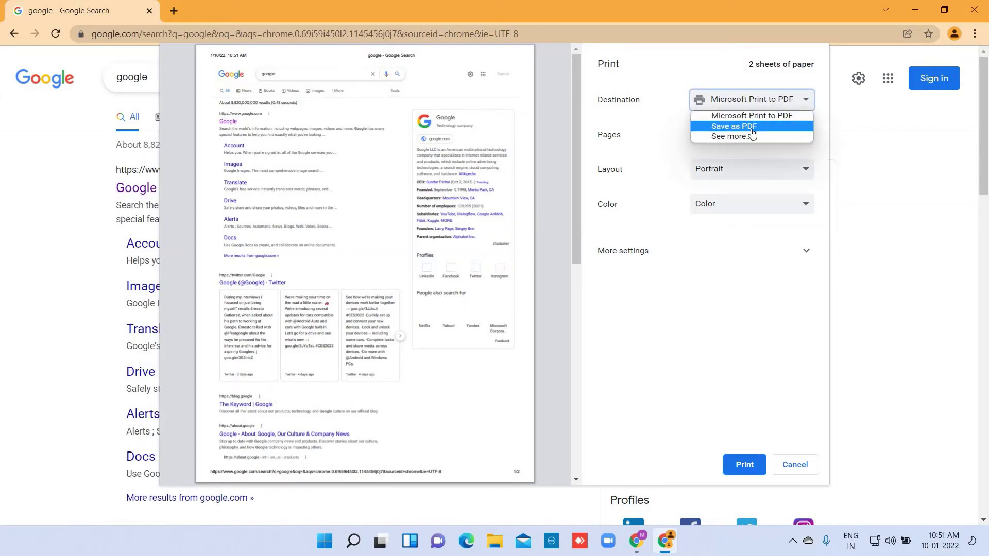
click(750, 128)
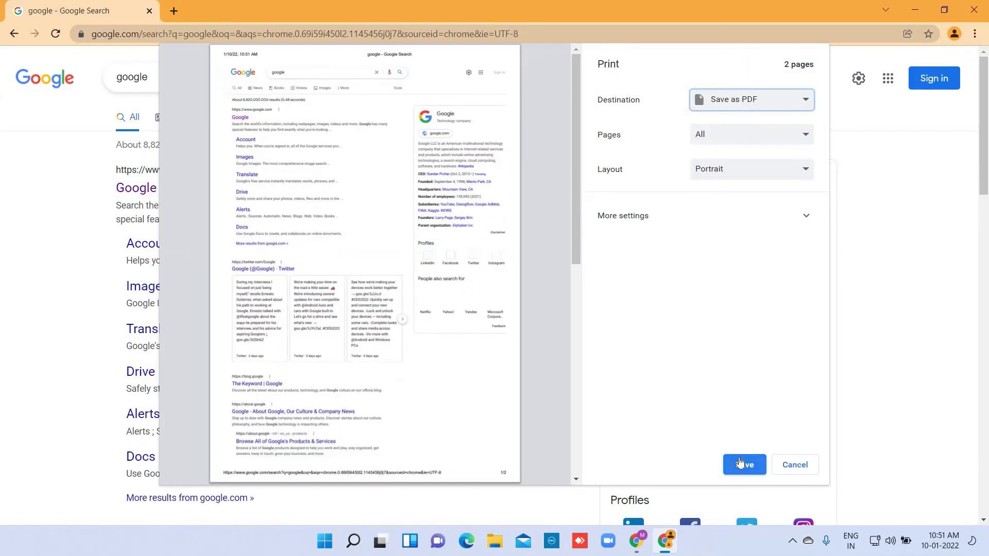